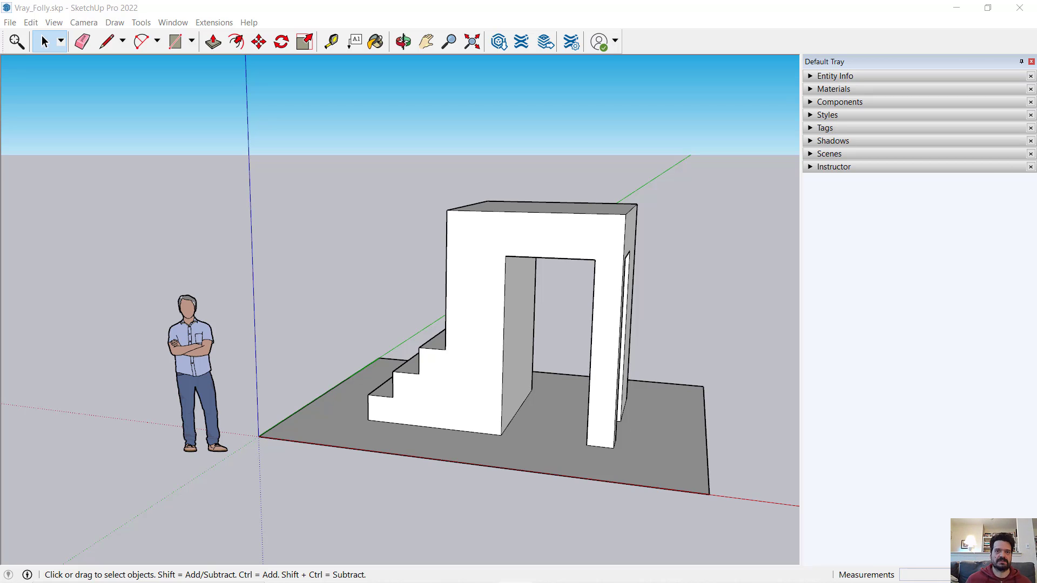
# - Look through the SketchUp menus for the V-Ray commands, then dismiss them
pyautogui.click(679, 24)
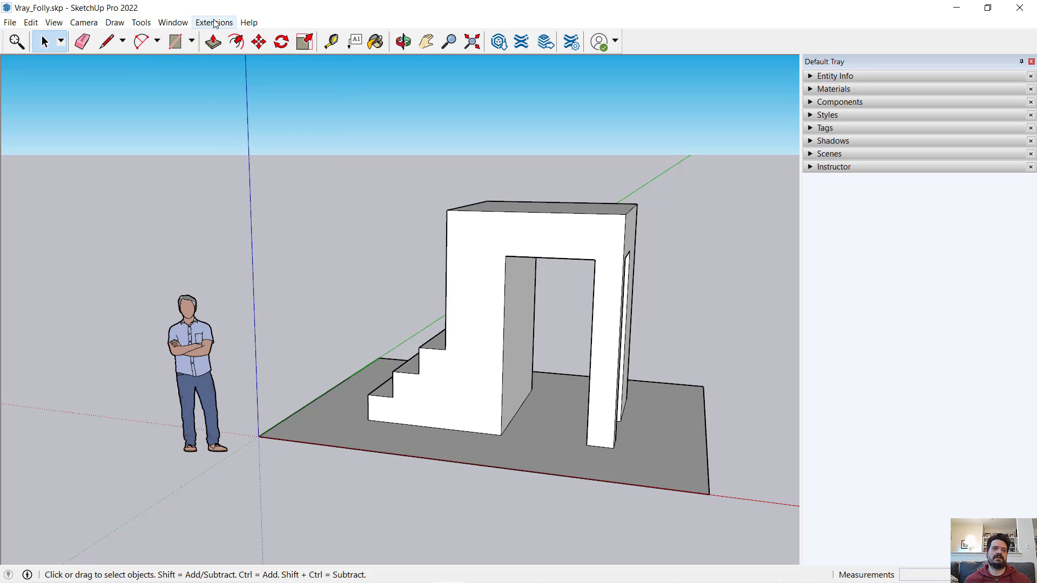
pyautogui.click(188, 24)
pyautogui.moveTo(212, 22)
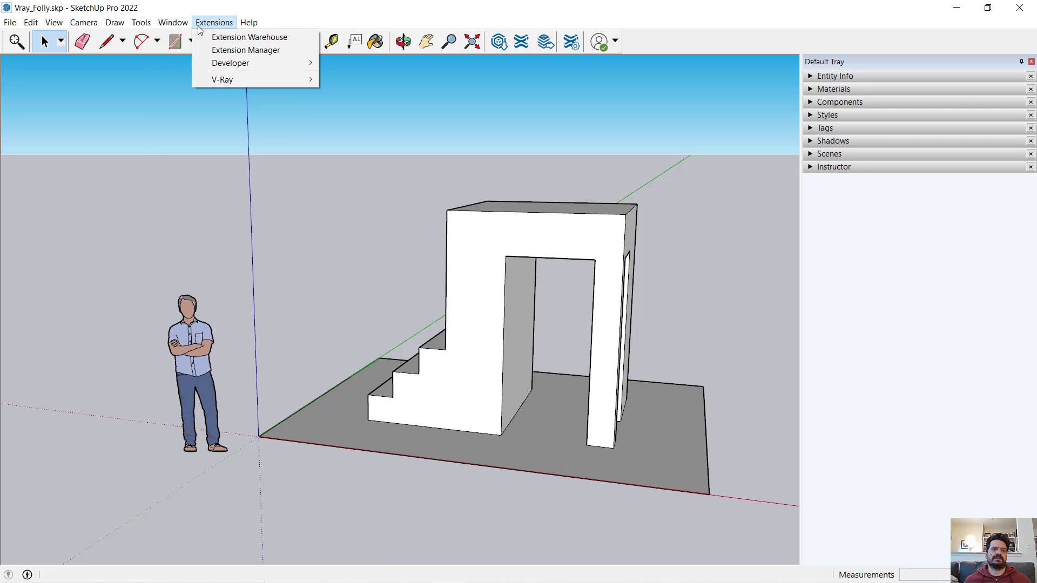
pyautogui.moveTo(229, 80)
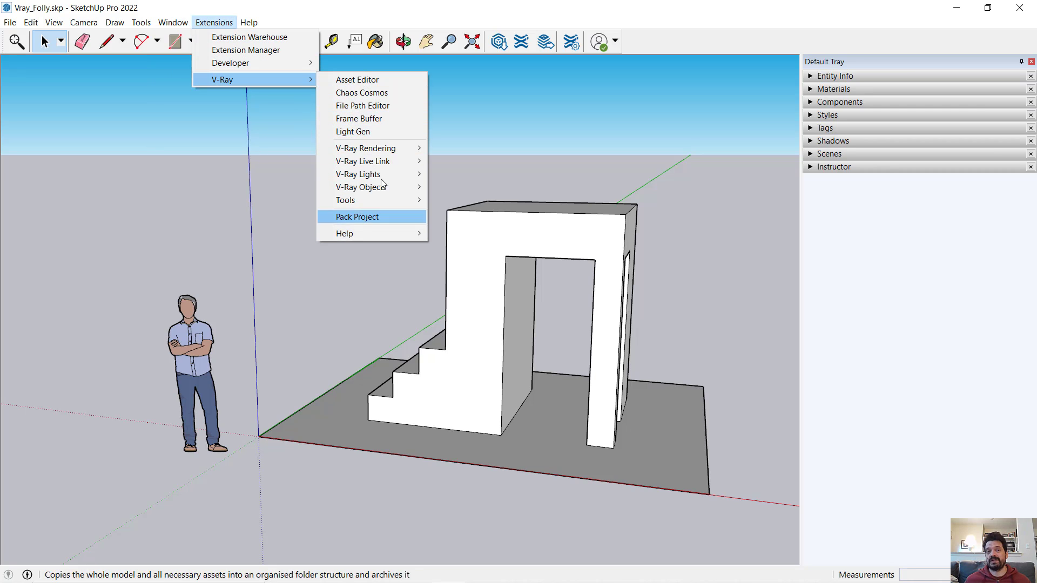
pyautogui.moveTo(381, 231)
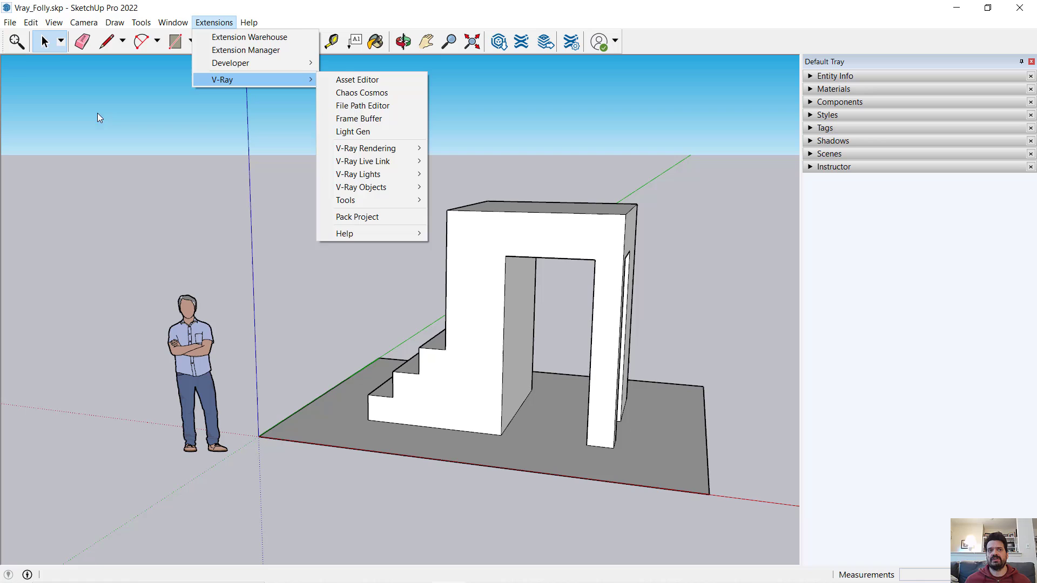
pyautogui.click(86, 99)
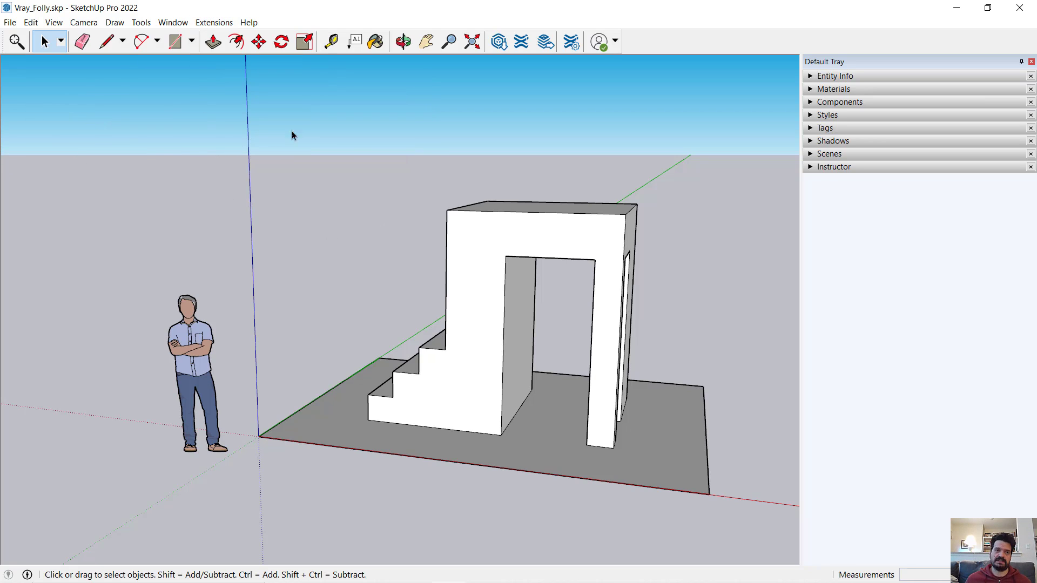
# - Enable the V-Ray for SketchUp toolbar and float it above the model
pyautogui.rightClick(671, 39)
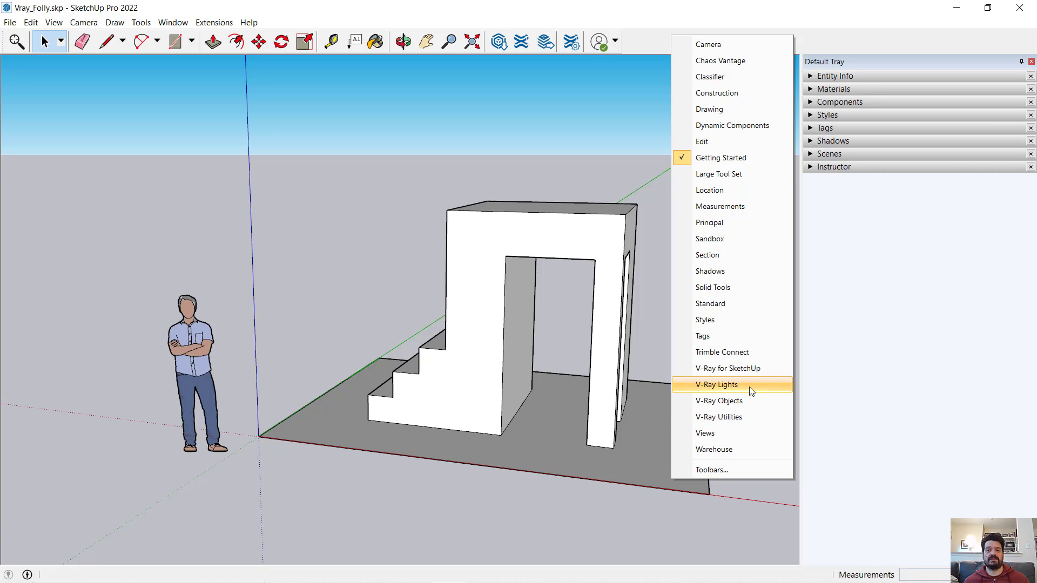
pyautogui.click(743, 369)
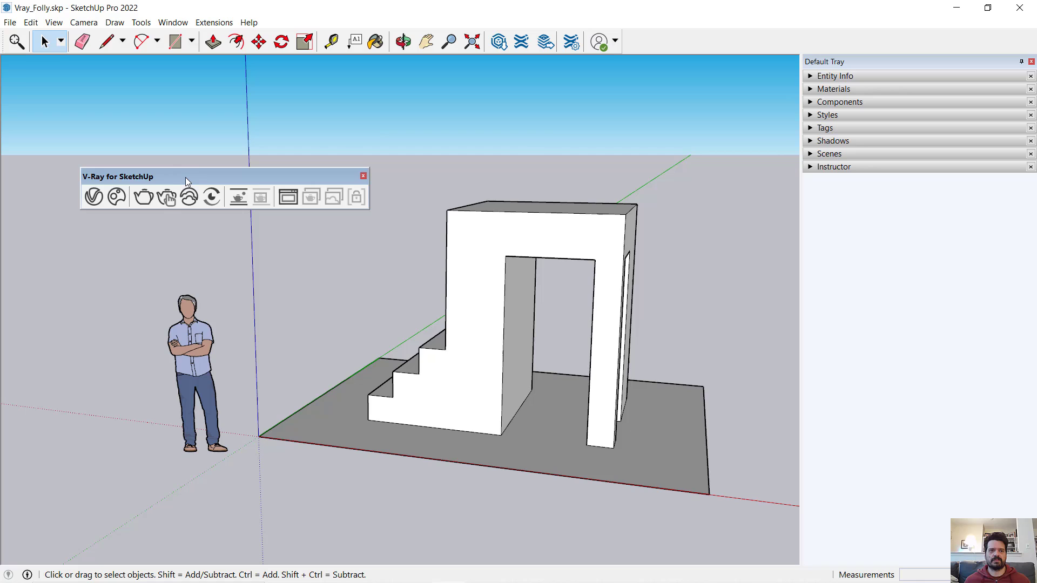
pyautogui.moveTo(186, 177)
pyautogui.mouseDown()
pyautogui.moveTo(413, 112)
pyautogui.moveTo(388, 102)
pyautogui.mouseUp()
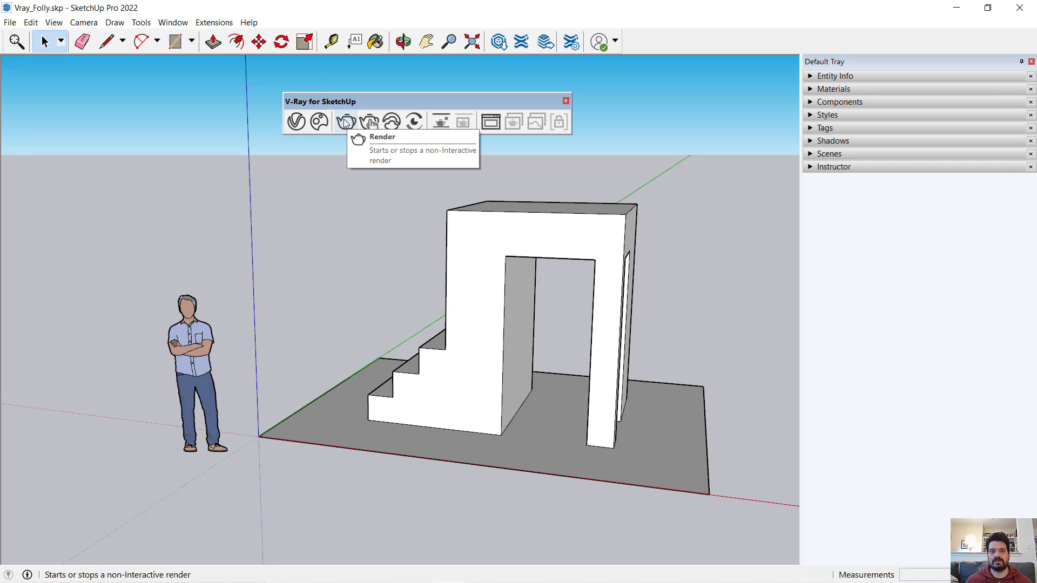
# - Open the V-Ray Asset Editor from the toolbar and move its window to the left
pyautogui.click(296, 122)
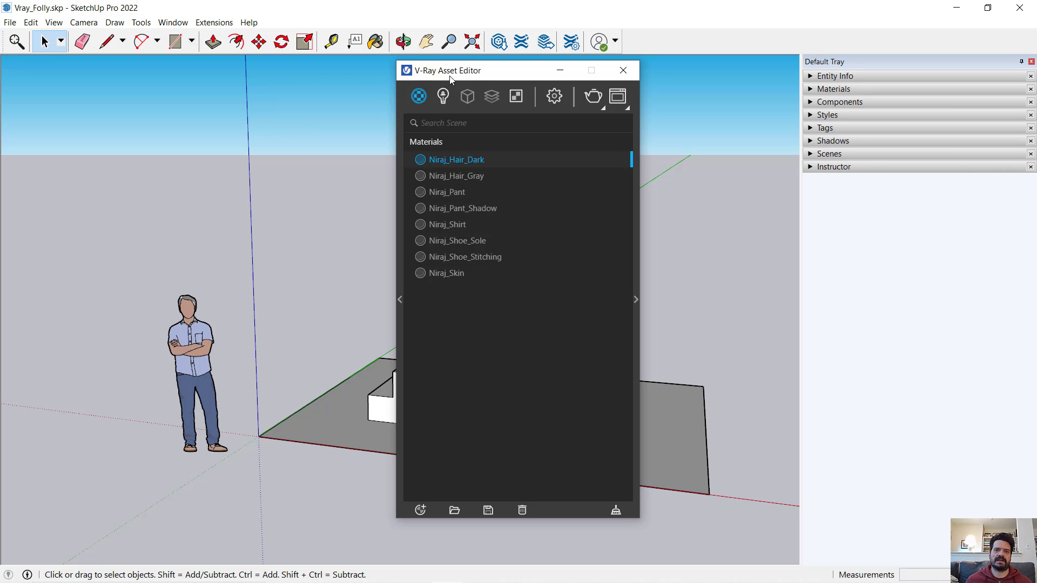
pyautogui.moveTo(478, 75); pyautogui.dragTo(386, 91)
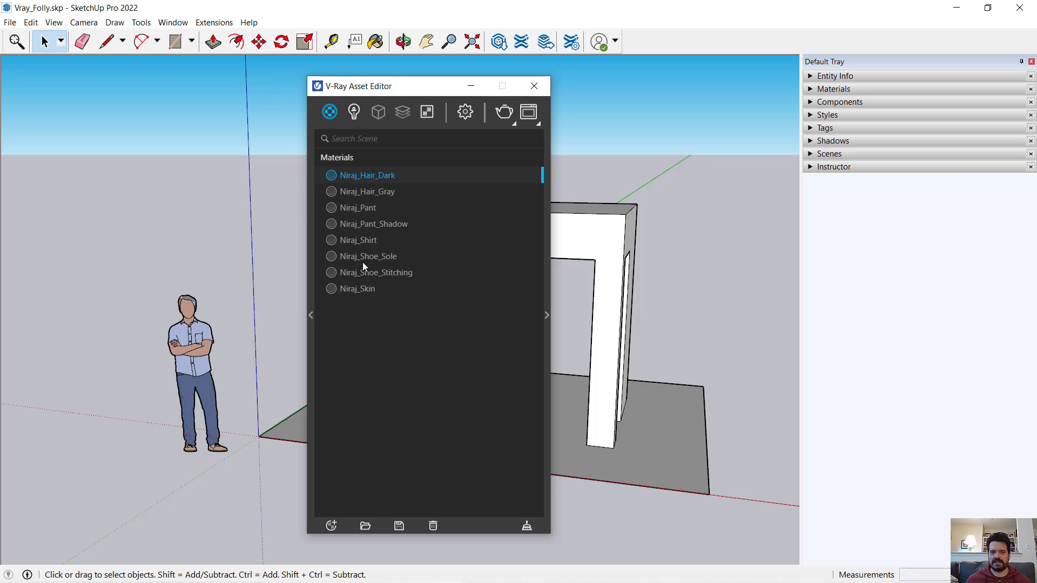
# - Expand the asset library and material settings panels, then collapse the library panel
pyautogui.click(312, 316)
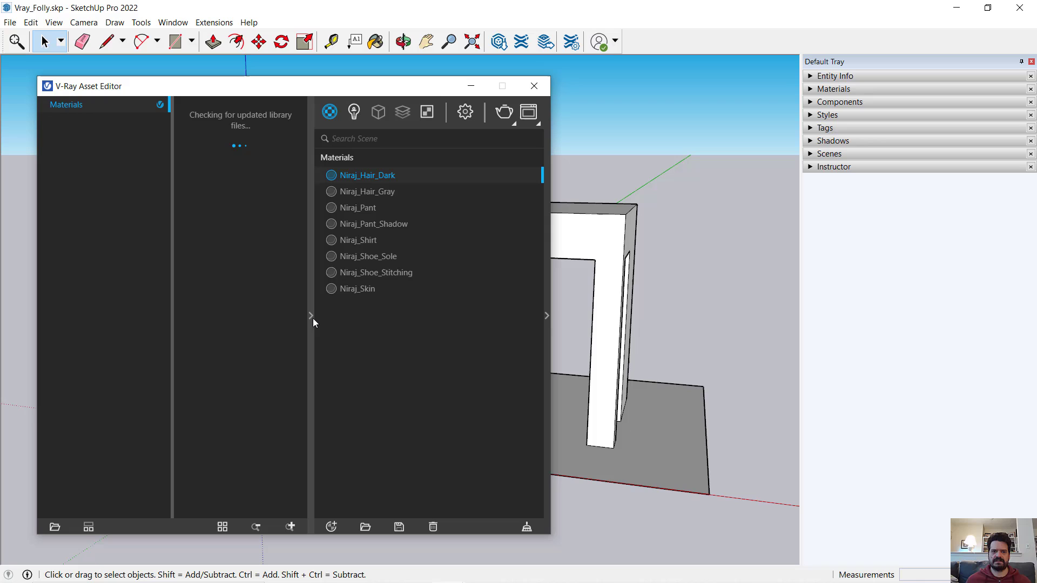
pyautogui.click(547, 316)
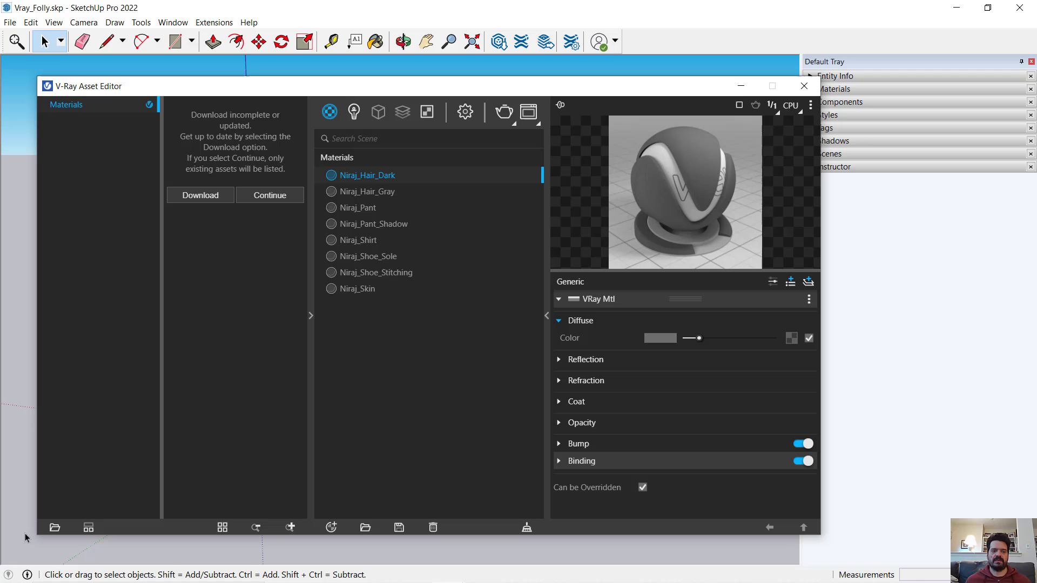
pyautogui.click(311, 317)
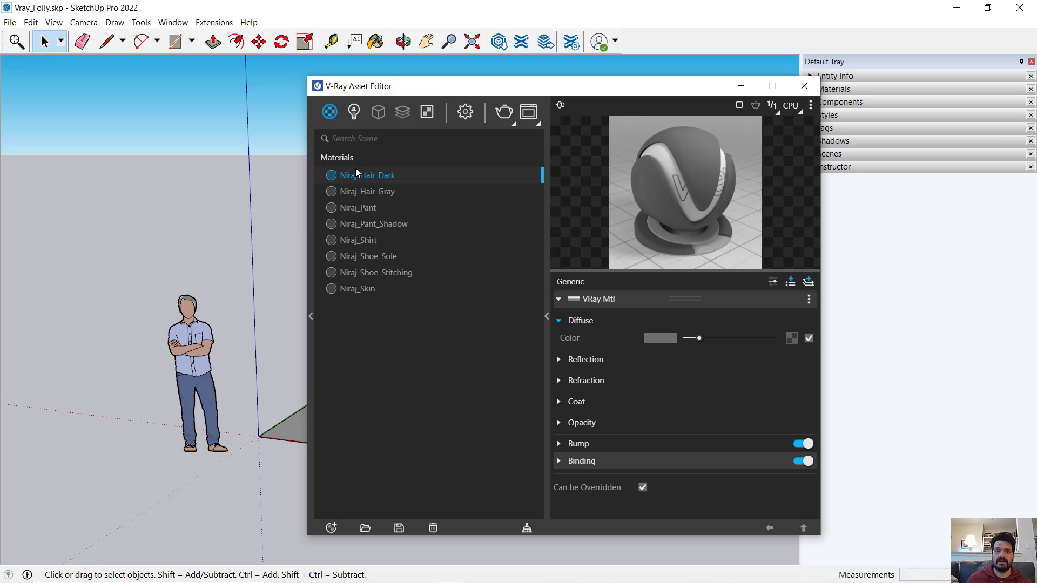
pyautogui.click(387, 192)
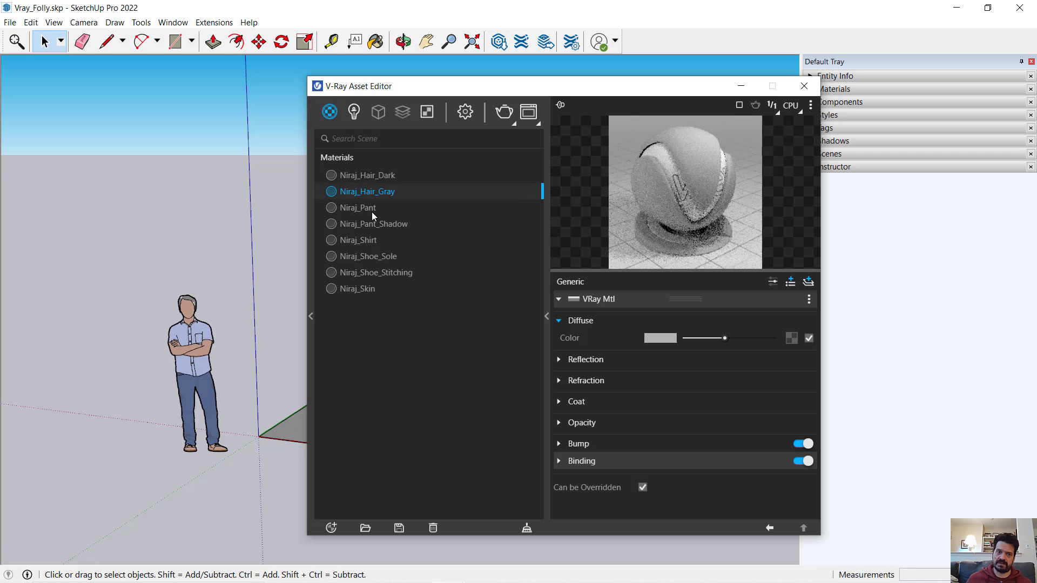
pyautogui.click(371, 208)
pyautogui.click(375, 224)
pyautogui.click(362, 240)
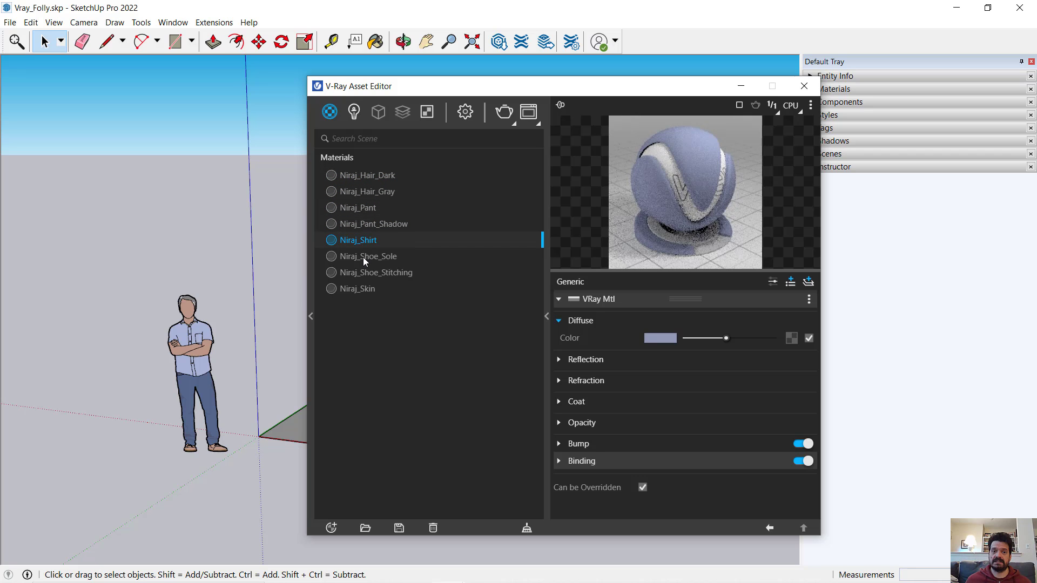
pyautogui.click(363, 257)
pyautogui.click(365, 277)
pyautogui.click(366, 292)
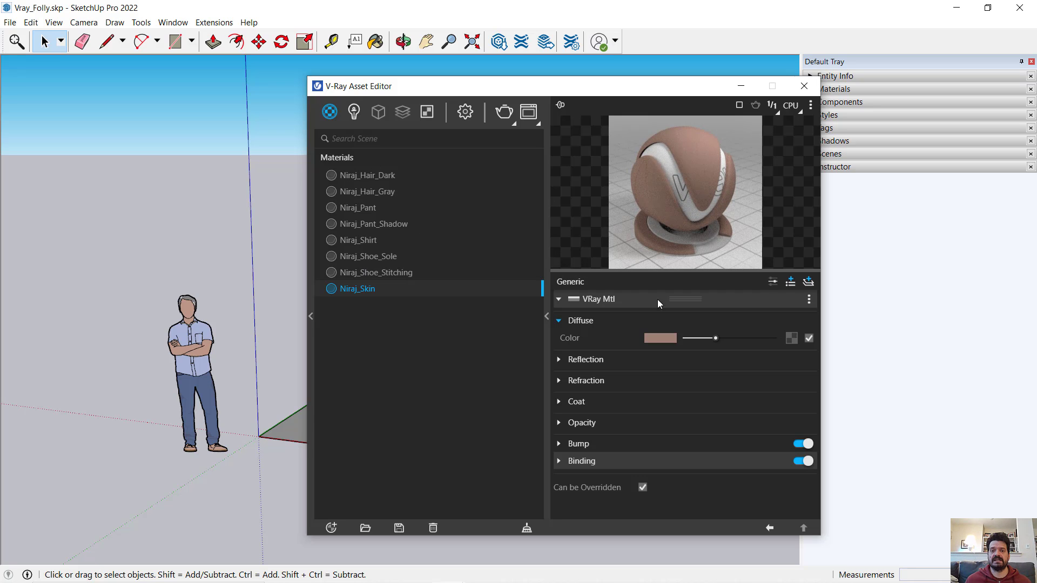
pyautogui.click(388, 274)
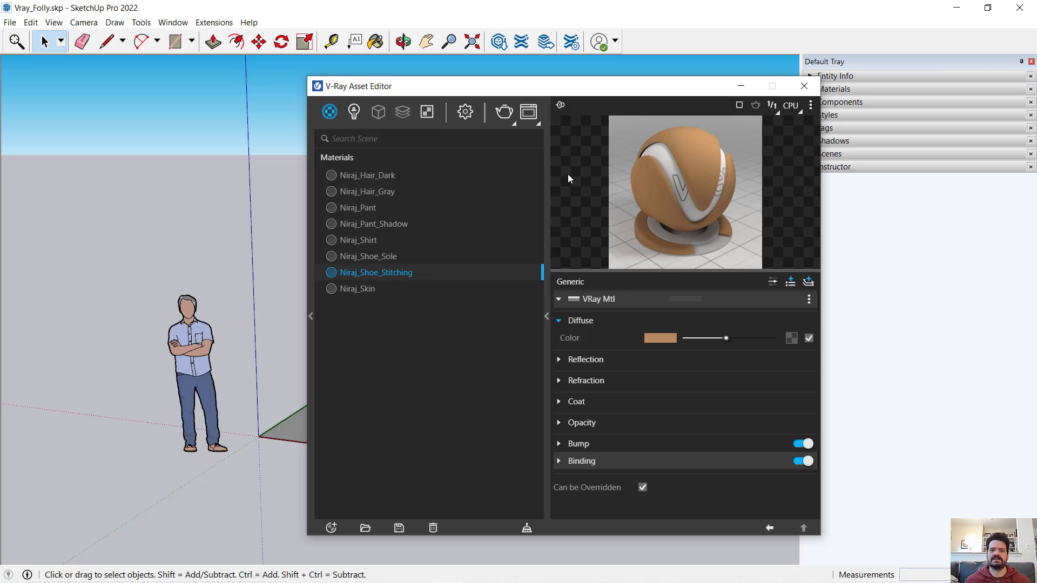
pyautogui.click(358, 178)
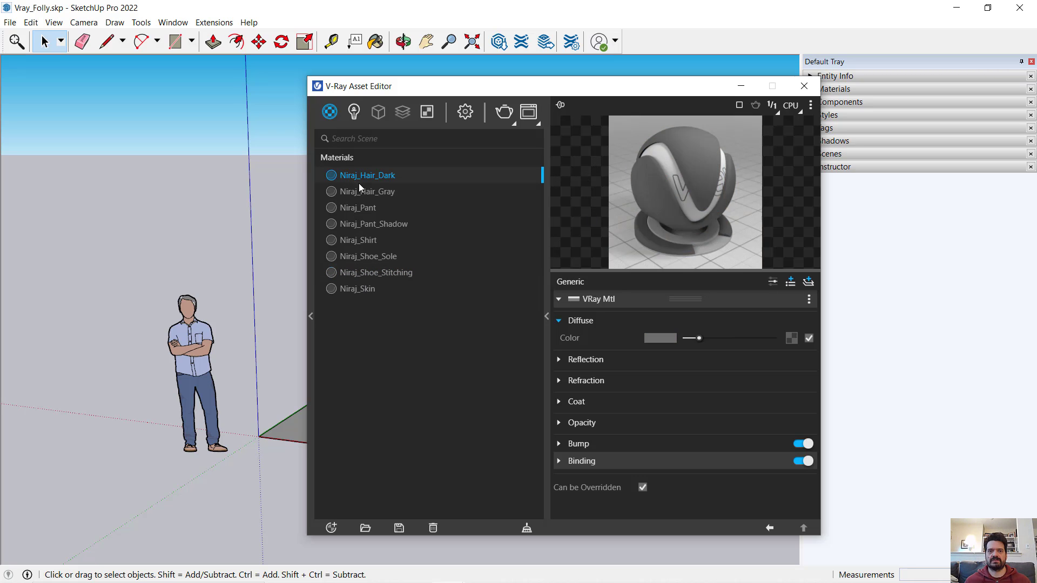
pyautogui.click(364, 190)
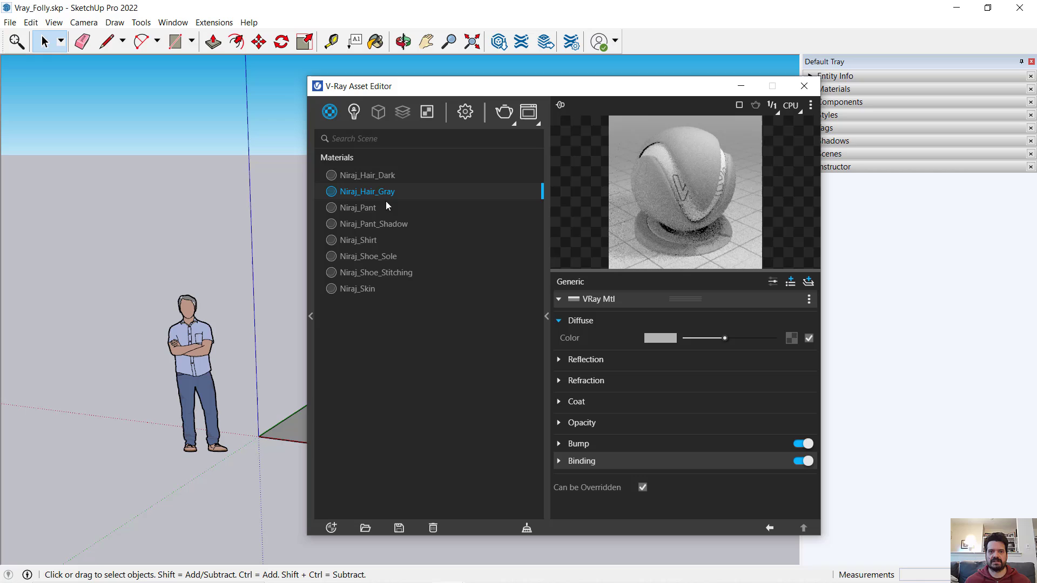
# - Switch the Asset Editor to the Lights category and select SunLight
pyautogui.click(355, 113)
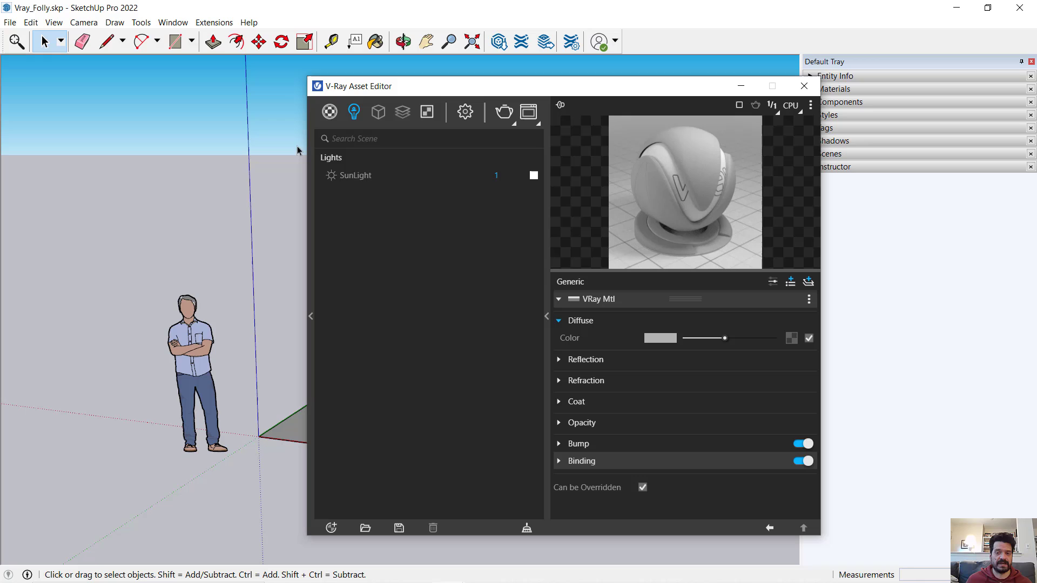
pyautogui.click(364, 176)
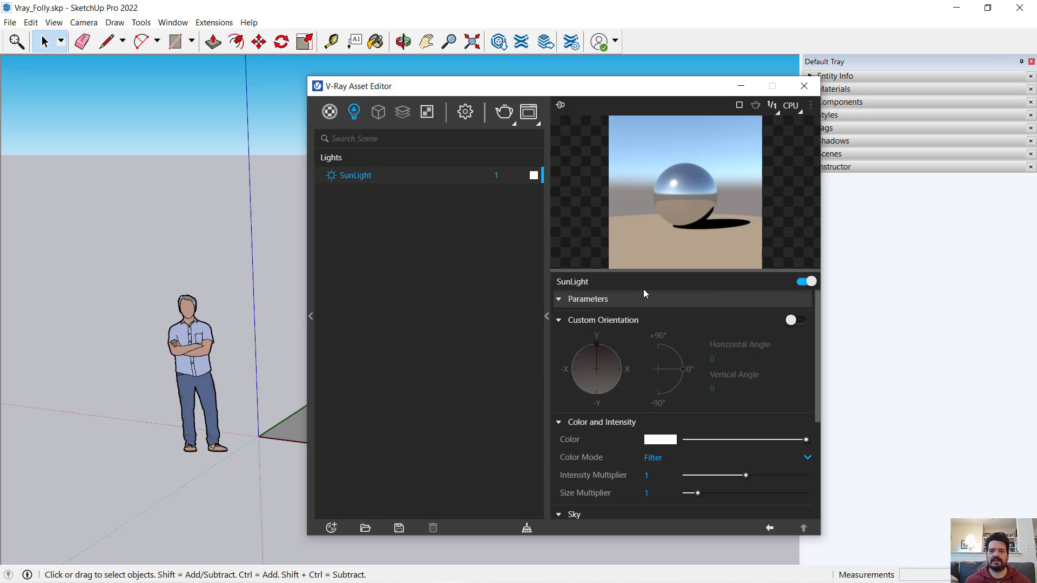
# - Show the Geometry flyout: Proxy Mesh, Proxy Scene, Clipper, Fur, Displacement, Decal, Scatter
pyautogui.click(377, 115)
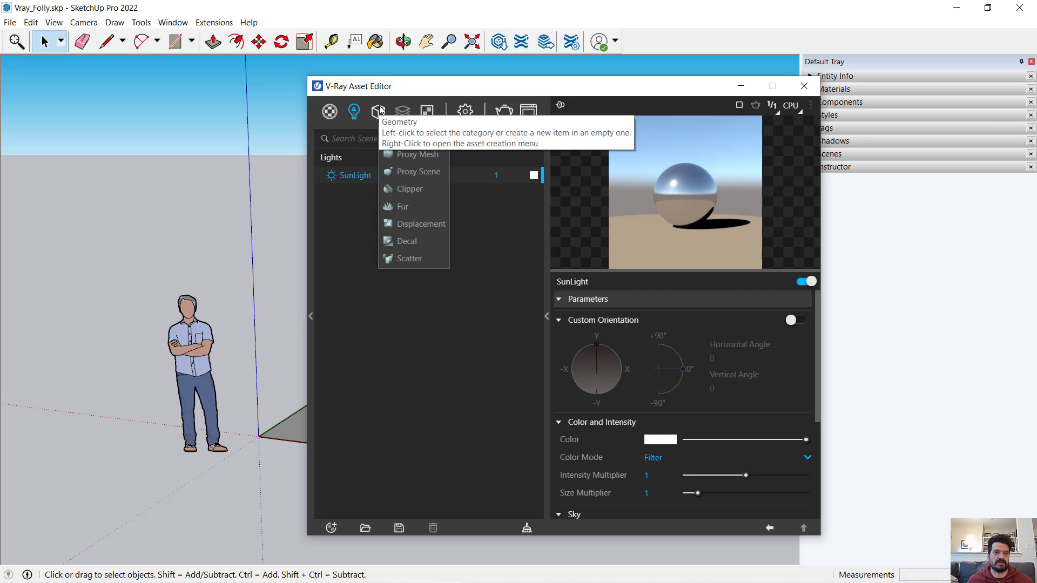
# - Reveal the Render Elements flyout with Object ID, Cryptomatte, Ambient Occlusion, Z Depth and Lighting
pyautogui.moveTo(404, 116)
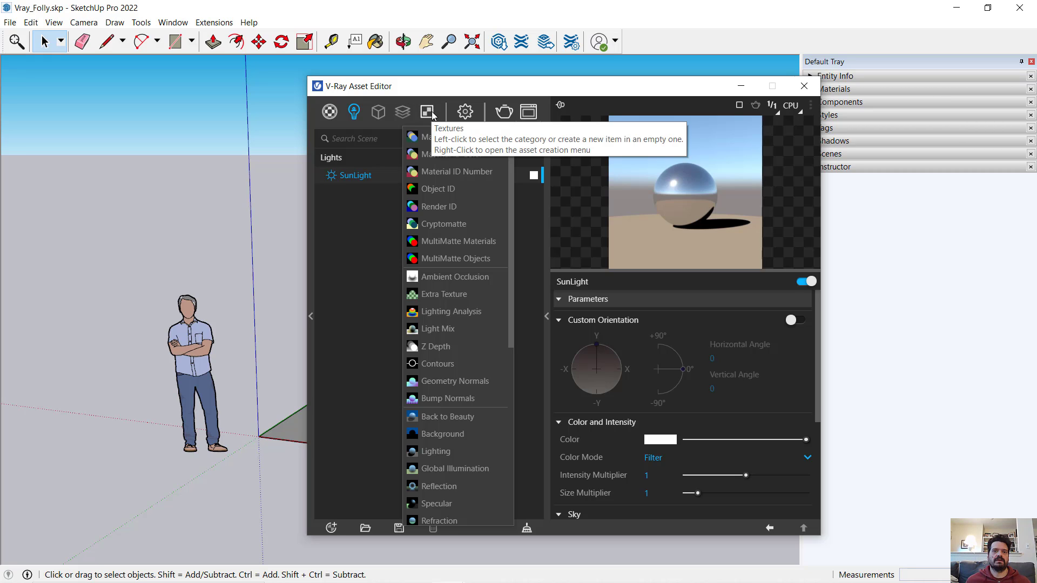
# - Switch to the Textures category and select Environment Sky to see its Sky settings
pyautogui.click(427, 113)
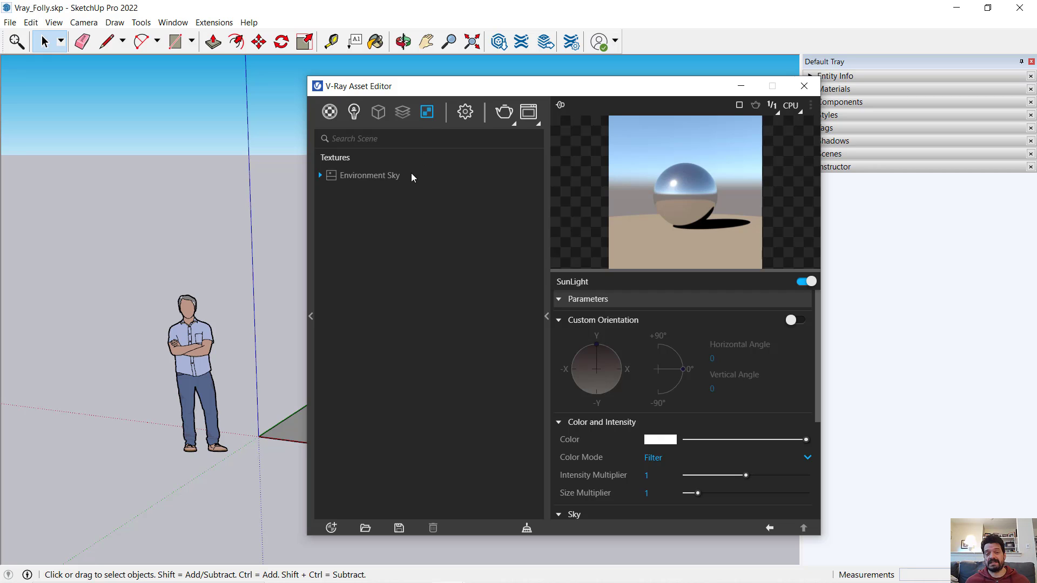
pyautogui.click(367, 178)
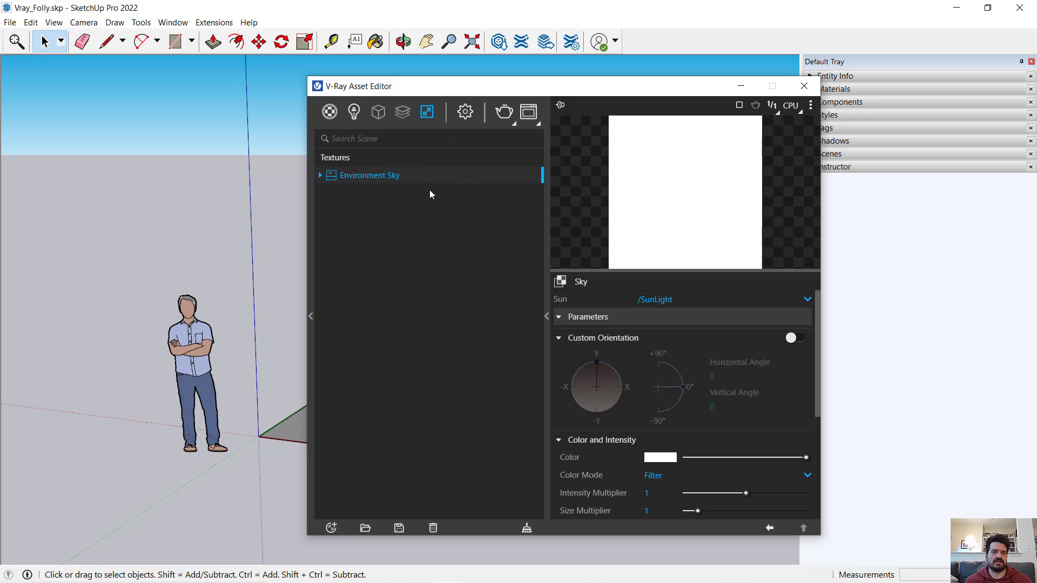
# - Show the Settings tab: CPU engine, Progressive on, Medium quality, Noise Limit 0.04
pyautogui.click(465, 115)
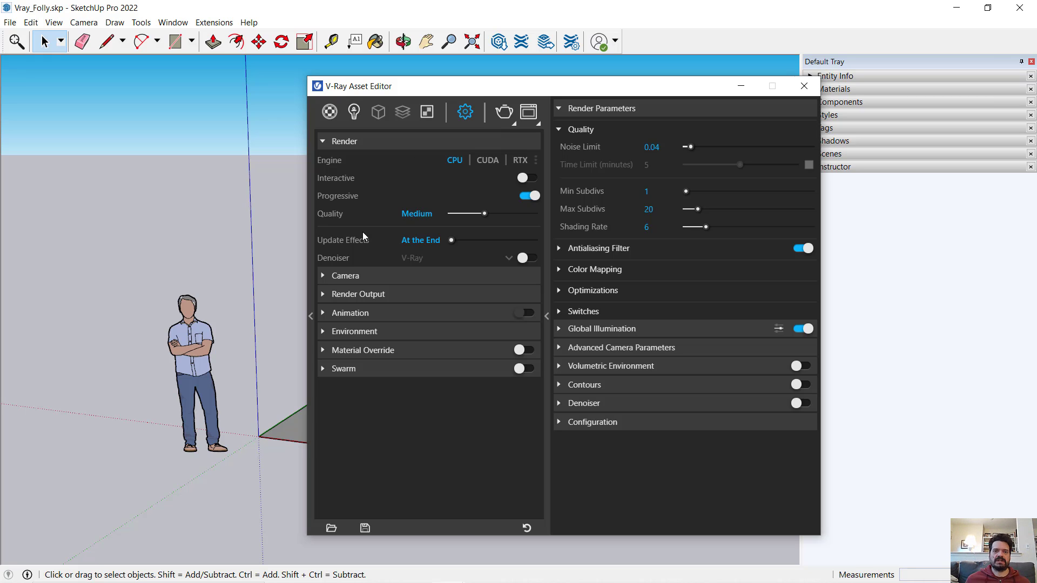
pyautogui.click(321, 144)
pyautogui.click(326, 147)
pyautogui.click(324, 144)
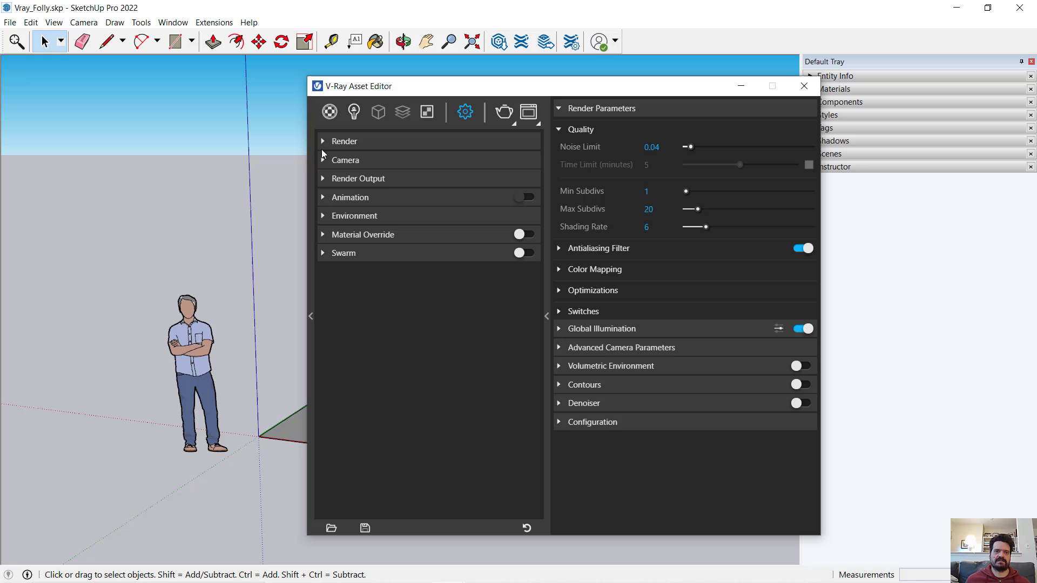
pyautogui.click(324, 144)
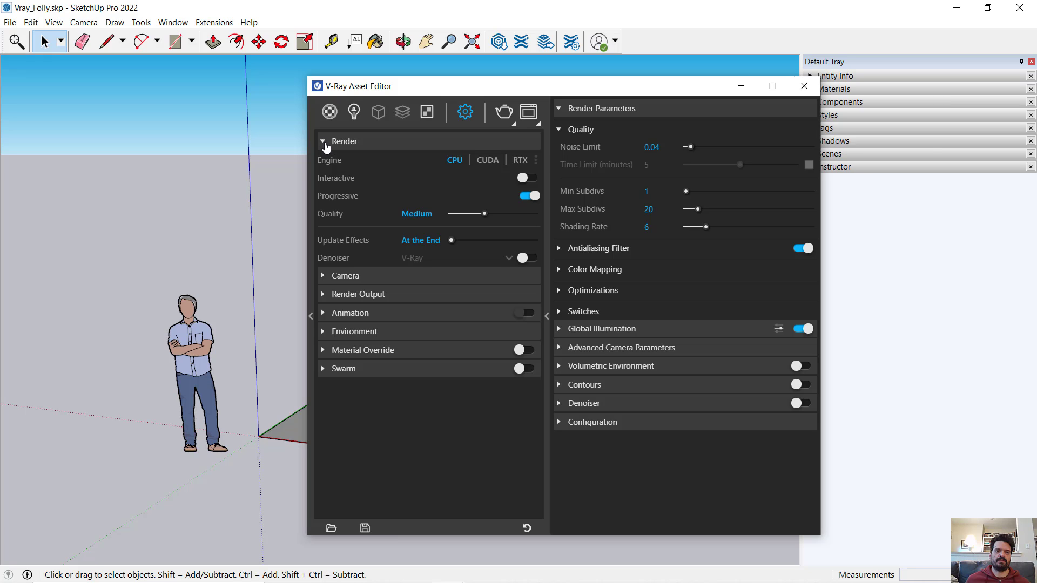
pyautogui.click(324, 146)
pyautogui.click(324, 146)
pyautogui.moveTo(484, 215)
pyautogui.mouseDown()
pyautogui.moveTo(467, 214)
pyautogui.moveTo(548, 208)
pyautogui.moveTo(459, 215)
pyautogui.moveTo(525, 219)
pyautogui.moveTo(455, 218)
pyautogui.moveTo(501, 216)
pyautogui.moveTo(462, 218)
pyautogui.moveTo(483, 215)
pyautogui.mouseUp()
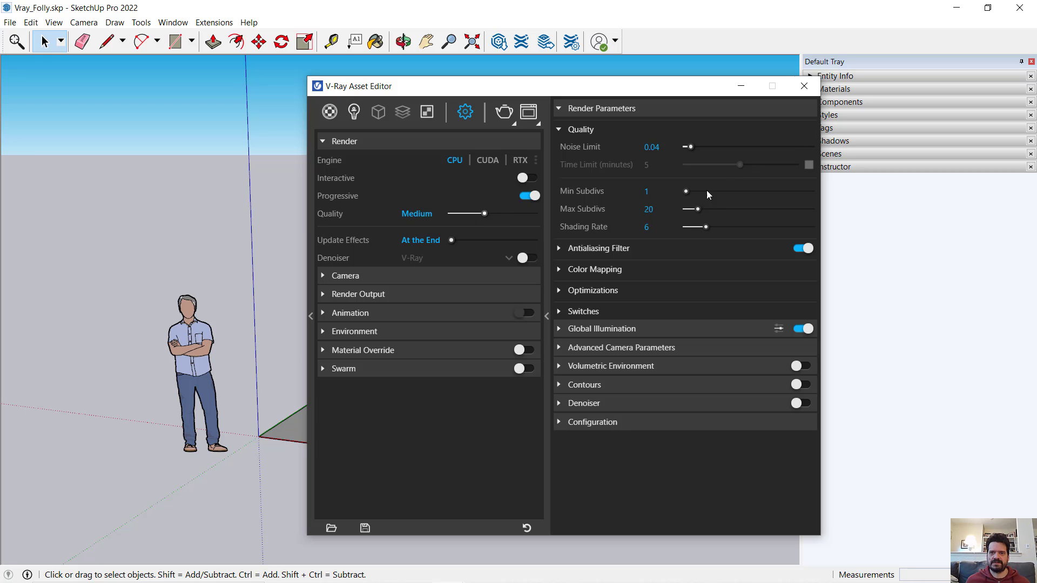
pyautogui.moveTo(485, 214); pyautogui.dragTo(563, 213)
pyautogui.click(480, 214)
pyautogui.moveTo(490, 212)
pyautogui.mouseDown()
pyautogui.moveTo(443, 216)
pyautogui.moveTo(510, 209)
pyautogui.moveTo(526, 212)
pyautogui.moveTo(455, 225)
pyautogui.moveTo(450, 215)
pyautogui.moveTo(550, 223)
pyautogui.moveTo(432, 220)
pyautogui.moveTo(525, 215)
pyautogui.moveTo(462, 215)
pyautogui.moveTo(484, 211)
pyautogui.mouseUp()
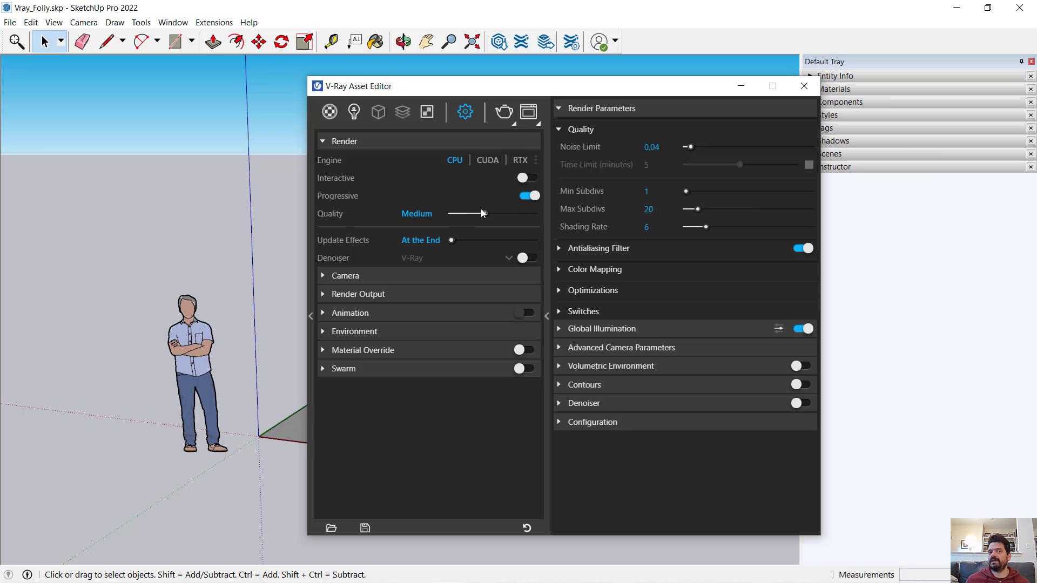
# - Display the render-mode flyout under the teapot icon
pyautogui.click(514, 125)
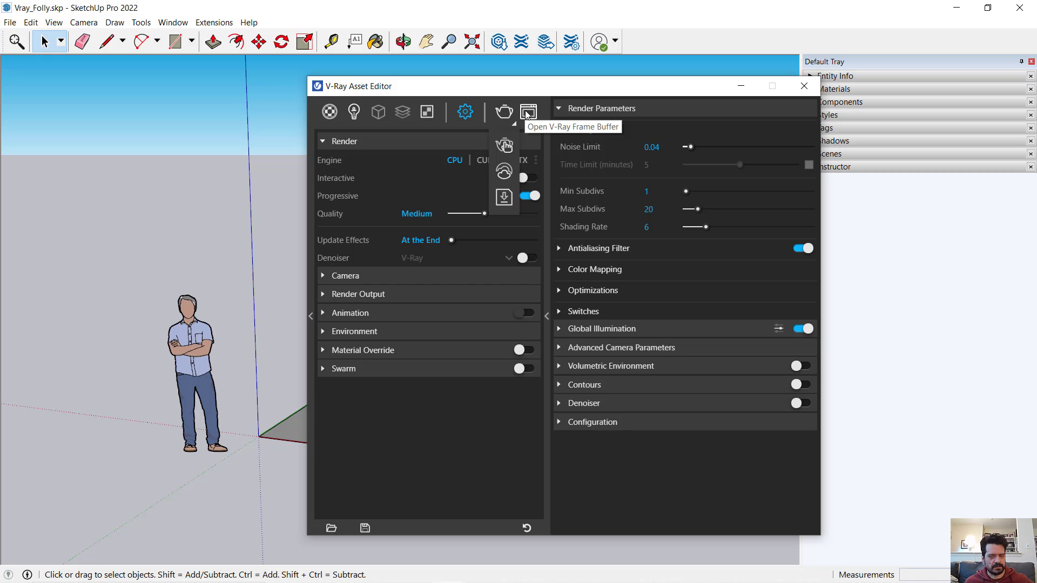
# - Close the Asset Editor and reposition the V-Ray for SketchUp toolbar above the model
pyautogui.click(806, 86)
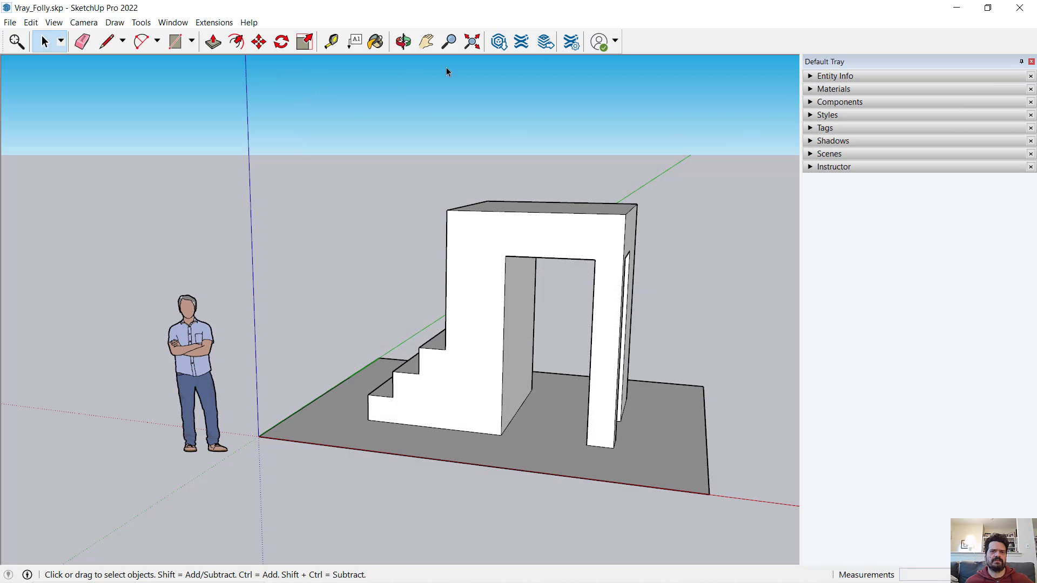
pyautogui.rightClick(682, 40)
pyautogui.moveTo(465, 98); pyautogui.dragTo(442, 78)
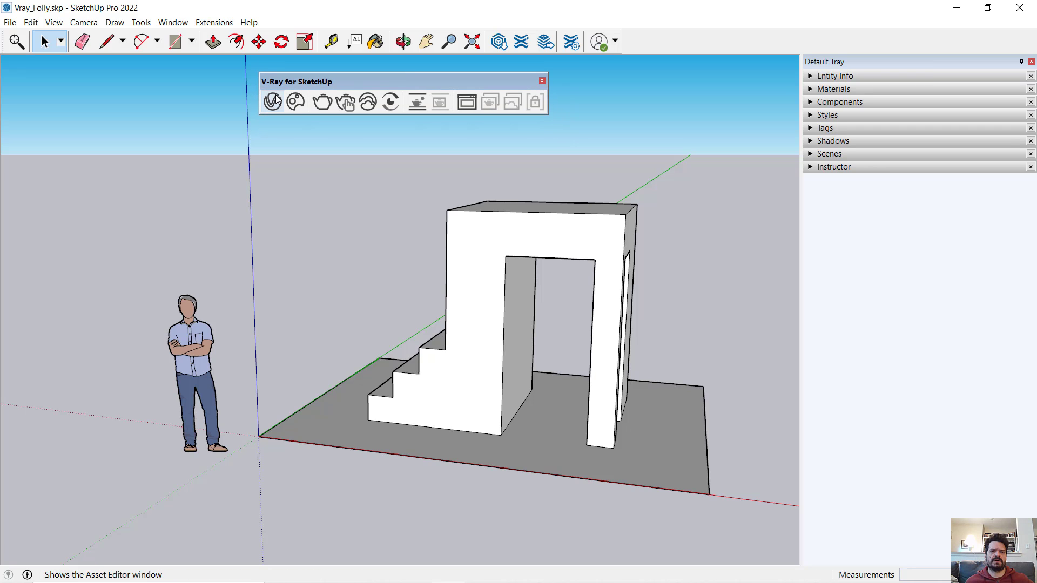
# - Orbit down to an eye-level view of the folly and figure with sky visible, zoomed in
pyautogui.moveTo(323, 248); pyautogui.dragTo(208, 282, button='middle')
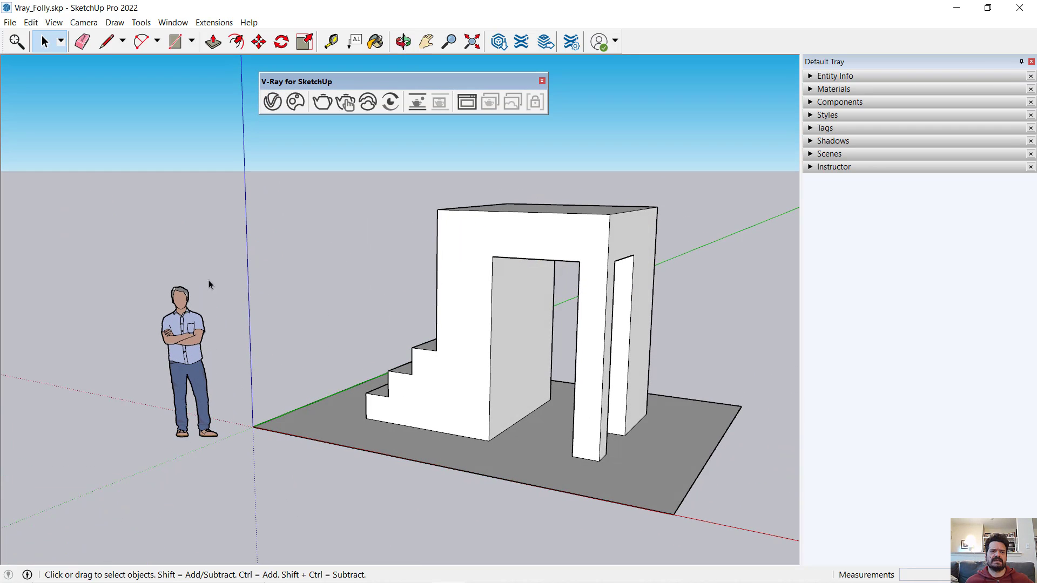
pyautogui.click(194, 331)
pyautogui.moveTo(194, 330); pyautogui.dragTo(355, 295, button='middle')
pyautogui.click(472, 298)
pyautogui.click(350, 243)
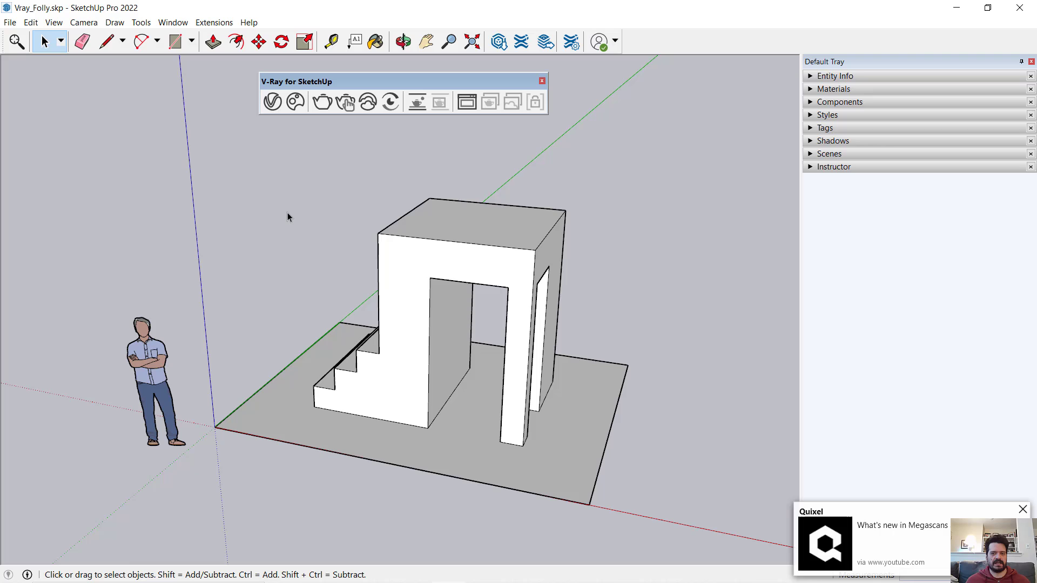
pyautogui.click(1023, 509)
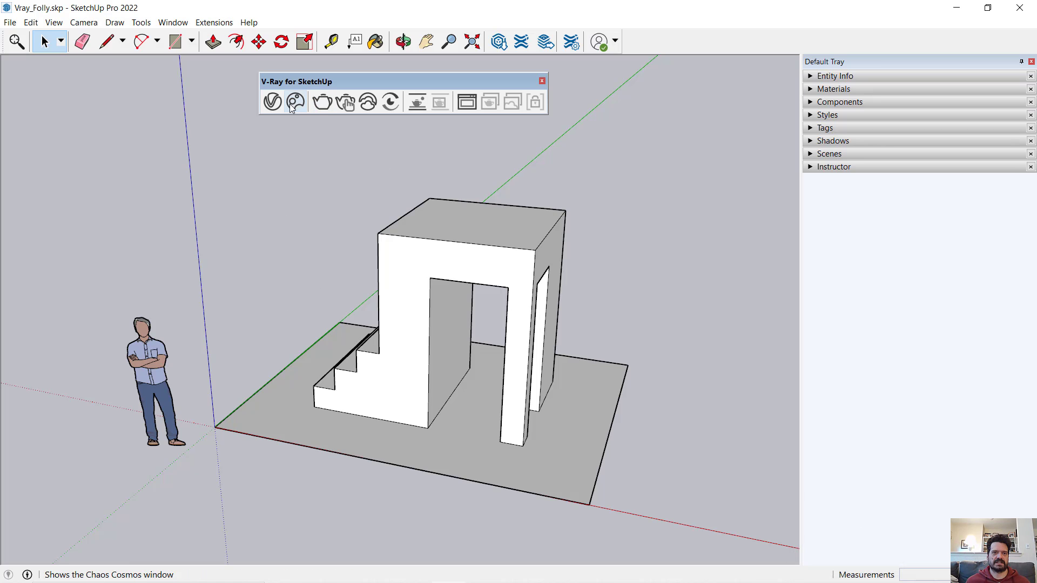
pyautogui.moveTo(323, 131); pyautogui.dragTo(378, 140, button='middle')
pyautogui.scroll(2, 373, 243)
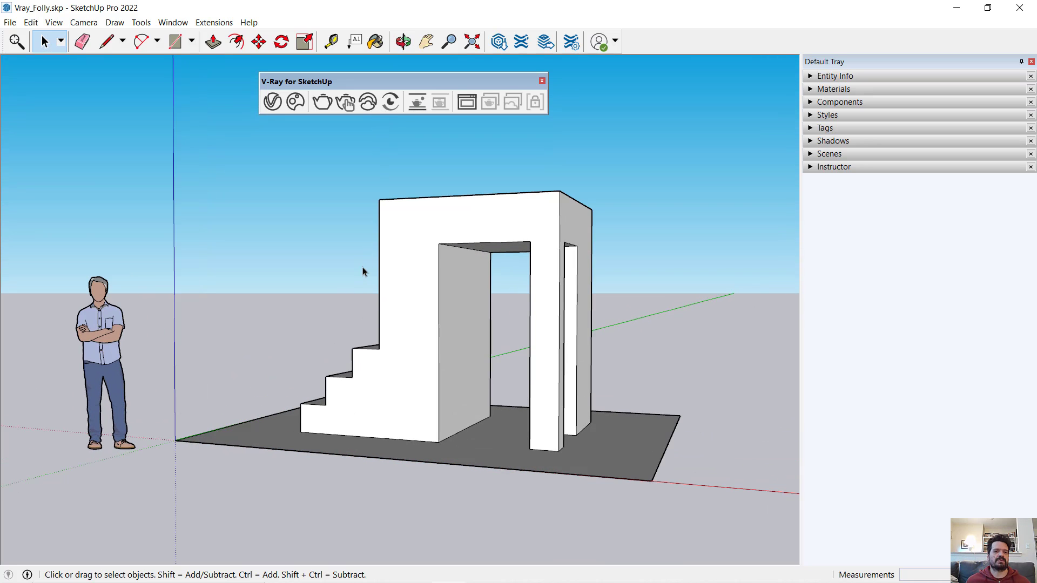
pyautogui.moveTo(101, 315); pyautogui.dragTo(113, 301, button='middle')
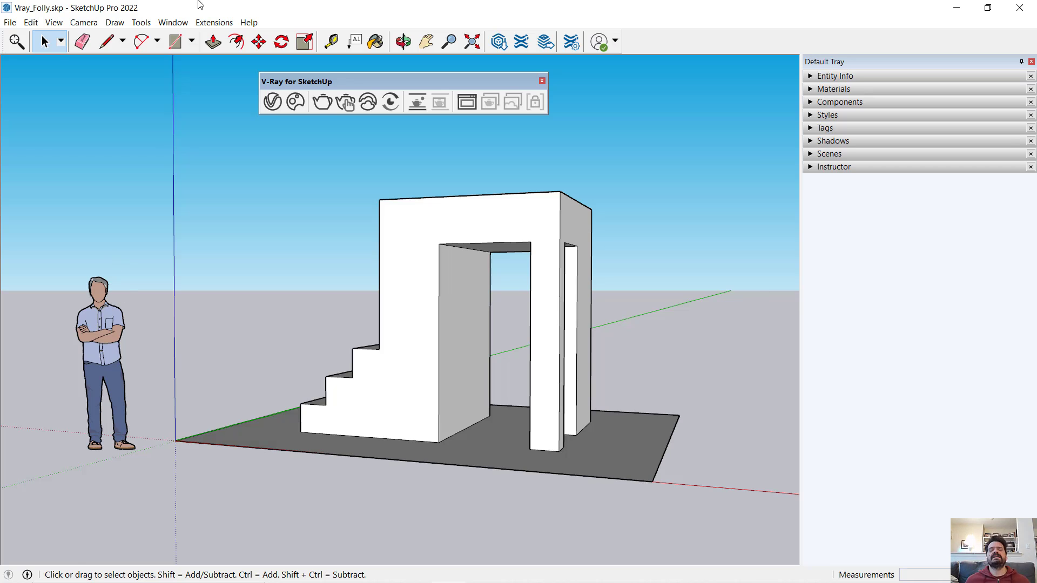
# - Render the current view with V-Ray, then move the Frame Buffer window up and enlarge it
pyautogui.click(323, 101)
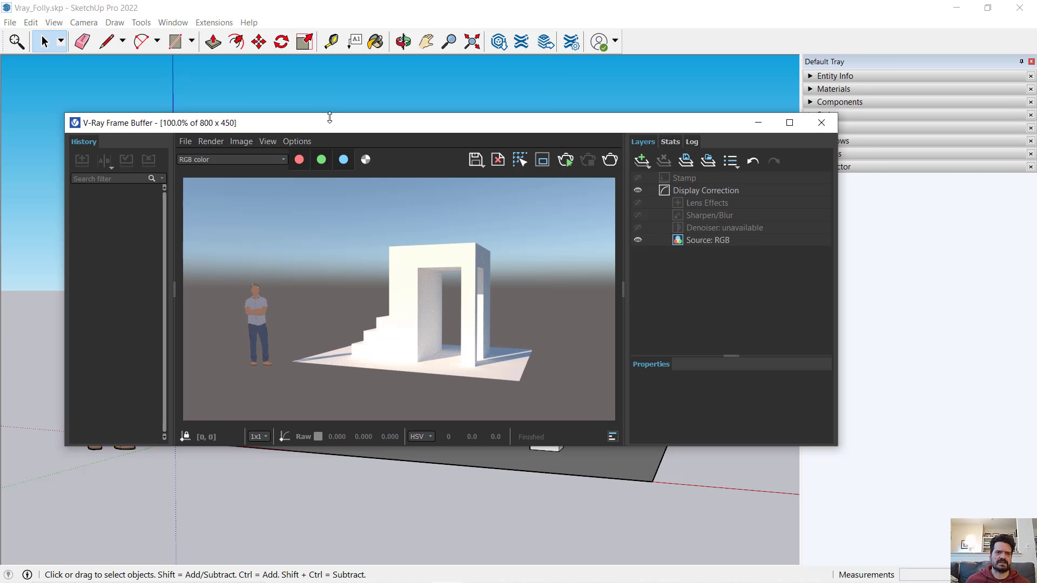
pyautogui.moveTo(333, 128); pyautogui.dragTo(344, 91)
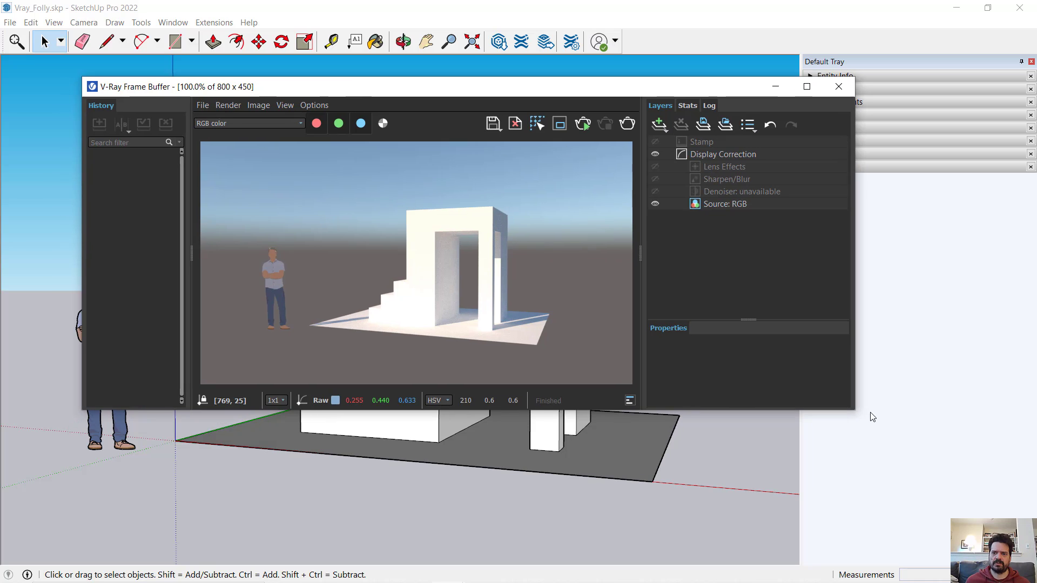
pyautogui.moveTo(853, 414); pyautogui.dragTo(906, 511)
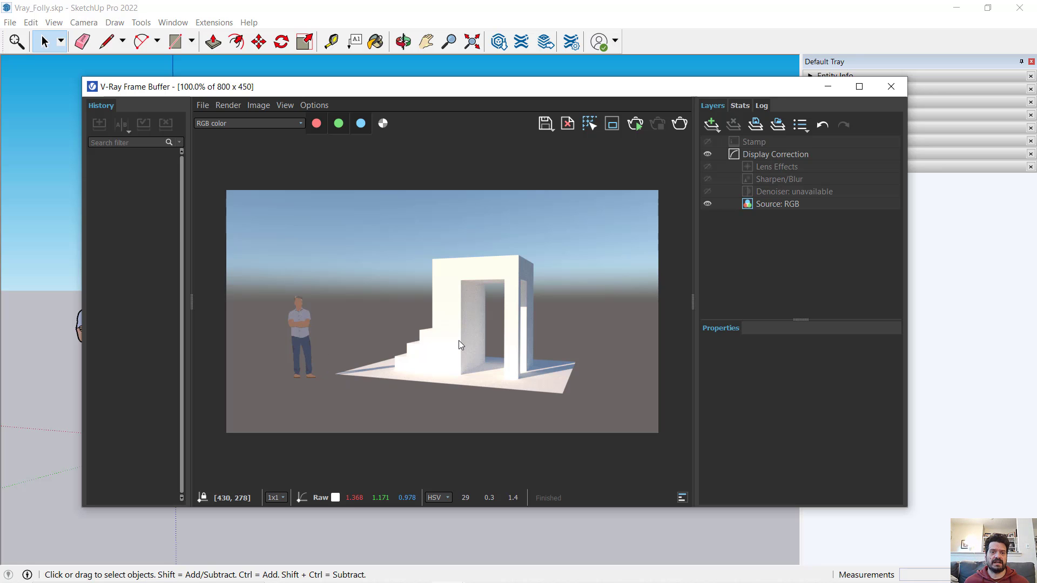
pyautogui.scroll(2, 458, 344)
pyautogui.scroll(-1, 459, 342)
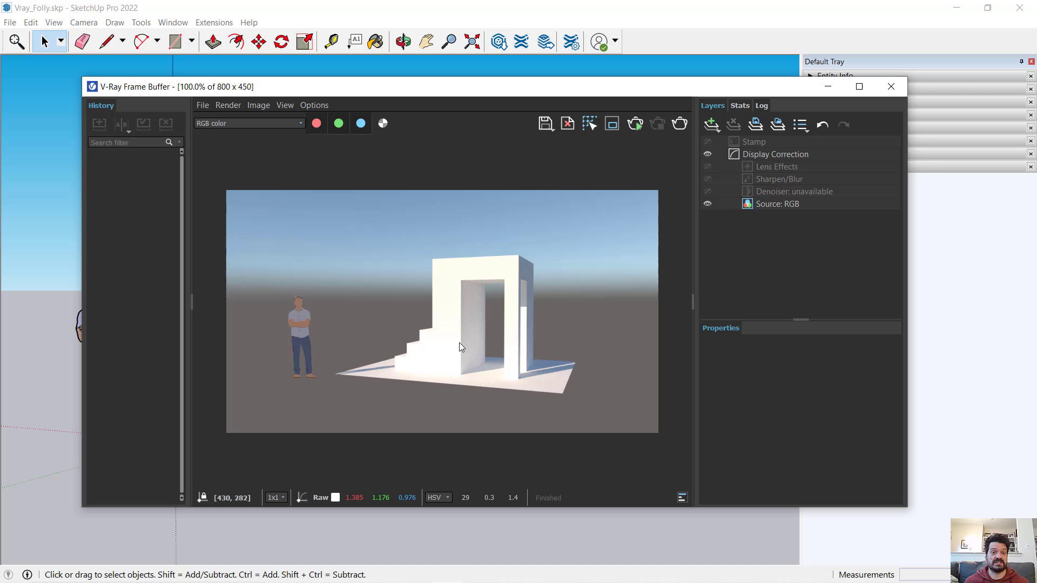
pyautogui.scroll(1, 459, 343)
pyautogui.scroll(2, 463, 261)
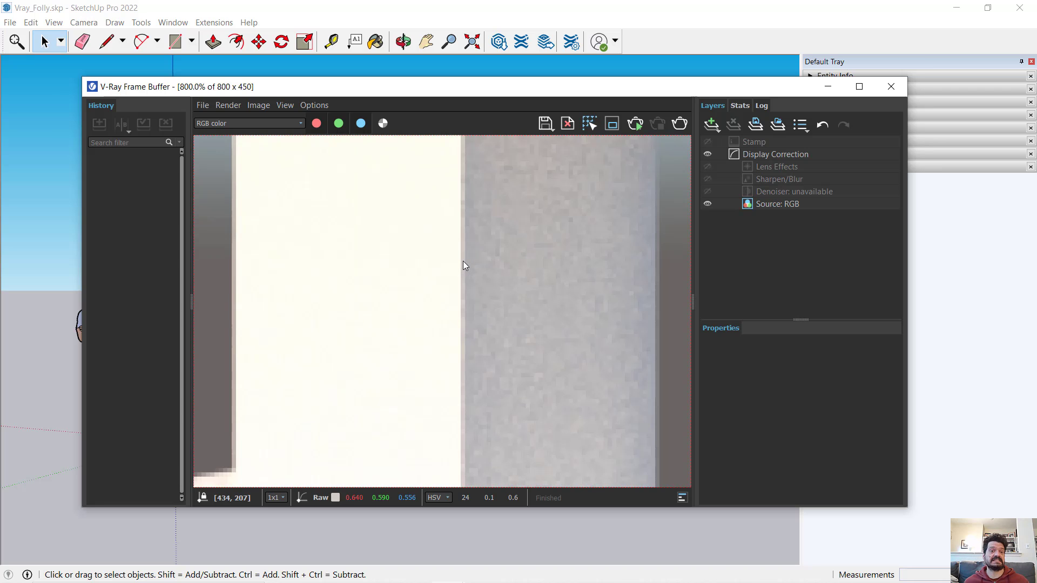
pyautogui.moveTo(462, 261); pyautogui.dragTo(468, 327, button='middle')
pyautogui.scroll(-1, 483, 358)
pyautogui.scroll(-2, 502, 344)
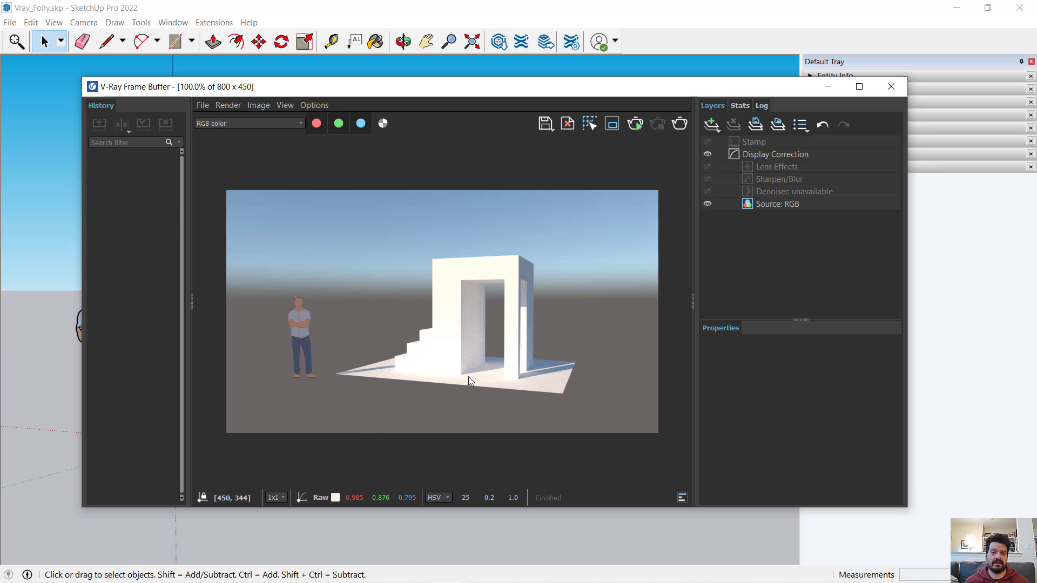
pyautogui.scroll(2, 355, 332)
pyautogui.scroll(-2, 317, 280)
pyautogui.scroll(2, 469, 384)
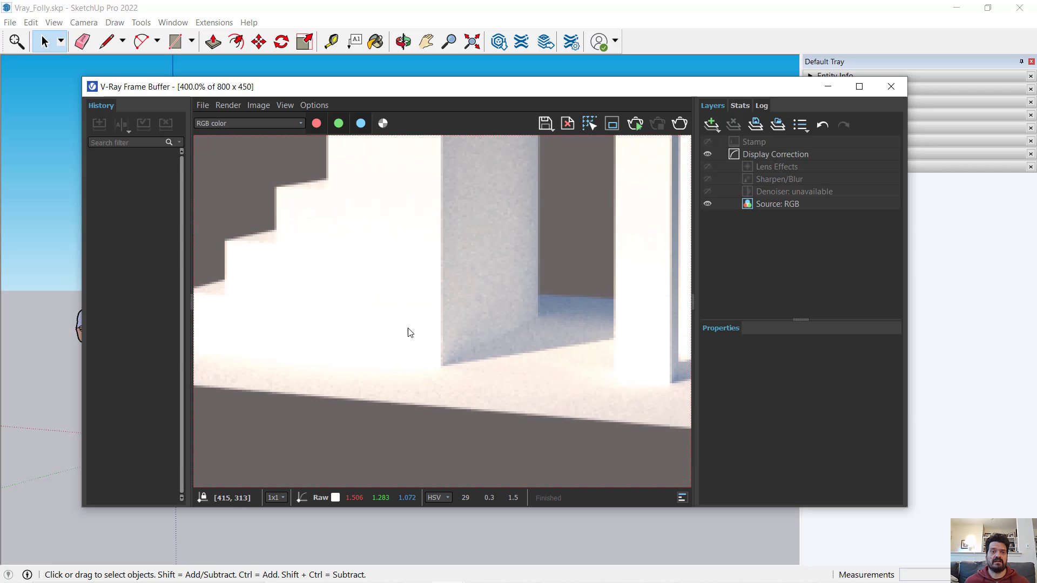
pyautogui.moveTo(378, 409); pyautogui.dragTo(243, 359, button='middle')
pyautogui.moveTo(461, 389); pyautogui.dragTo(269, 305, button='middle')
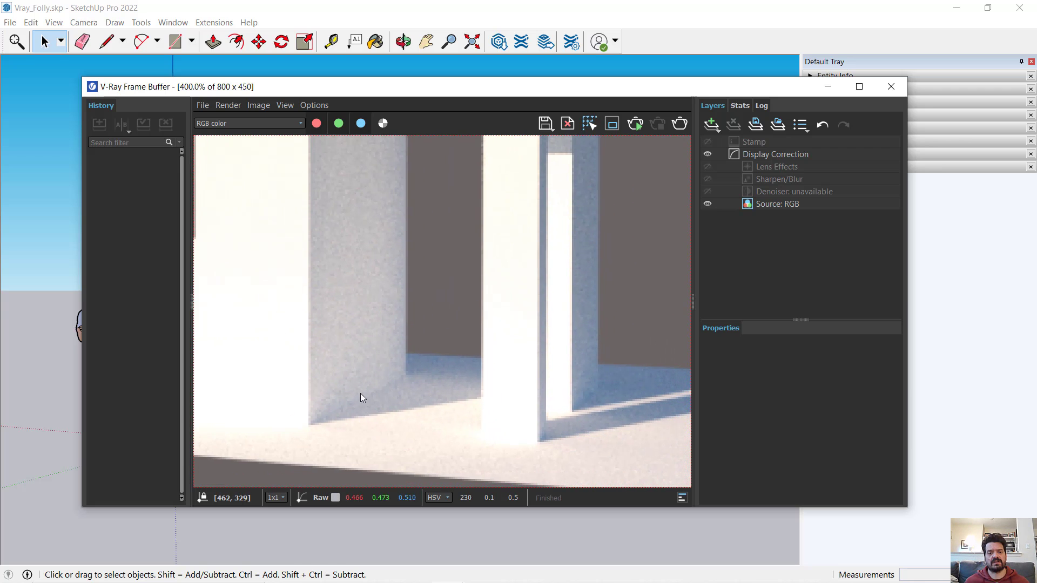
pyautogui.scroll(-2, 382, 382)
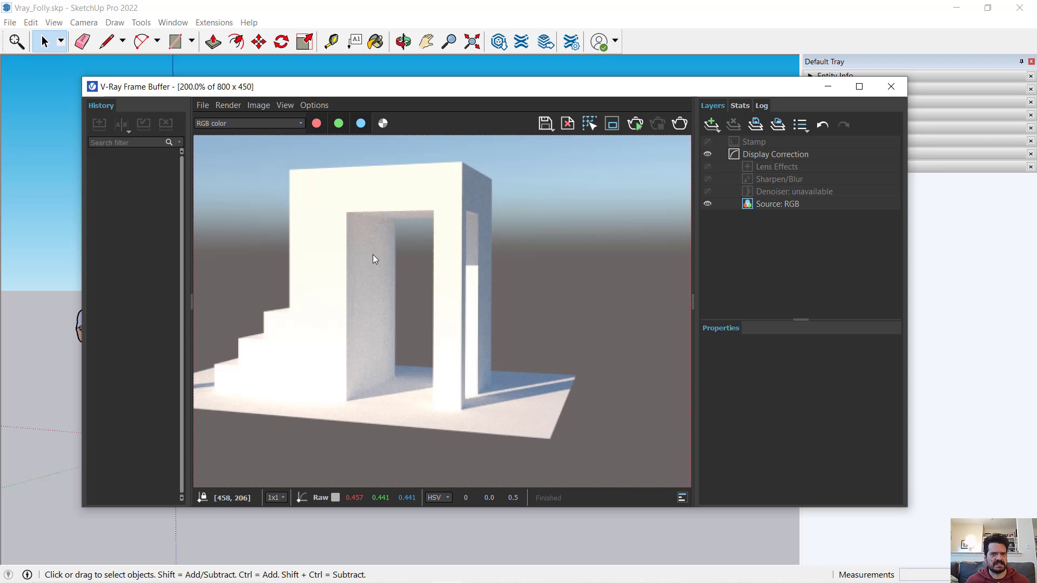
pyautogui.scroll(-5, 419, 291)
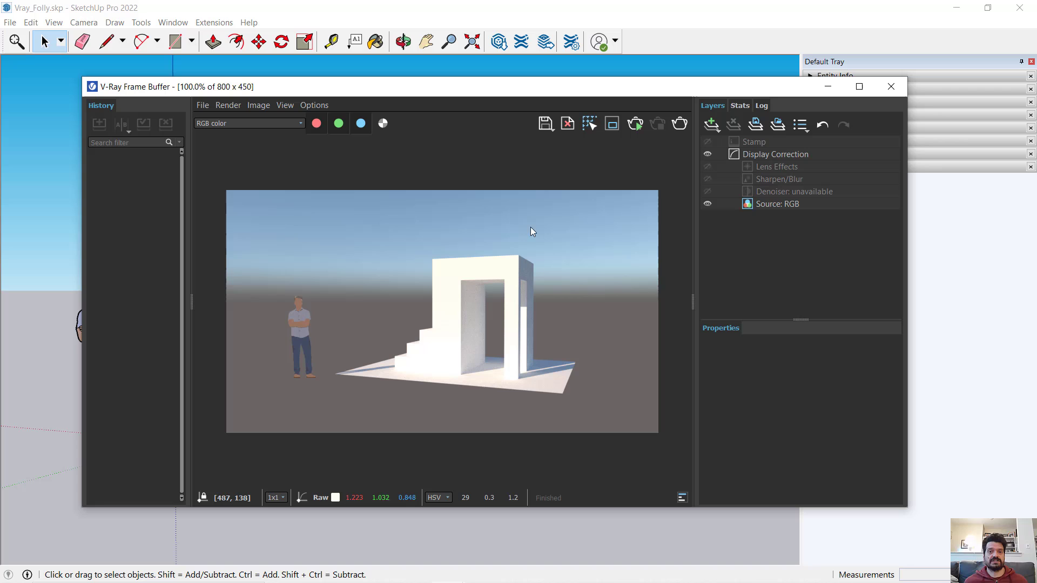
# - Open the render save dialog and review its image types, keeping PNG; then cancel it and close the Frame Buffer
pyautogui.click(546, 123)
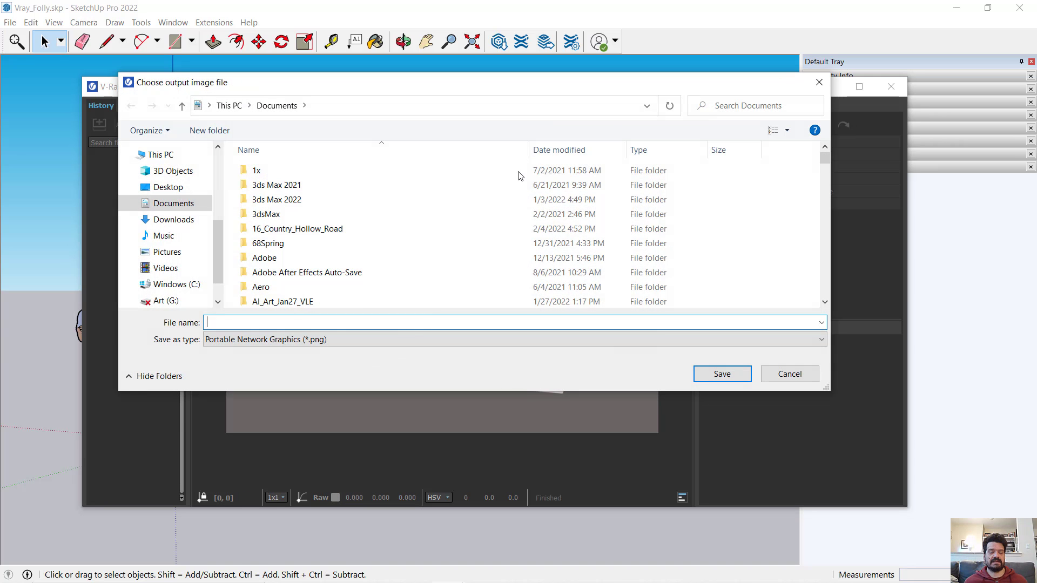
pyautogui.click(317, 339)
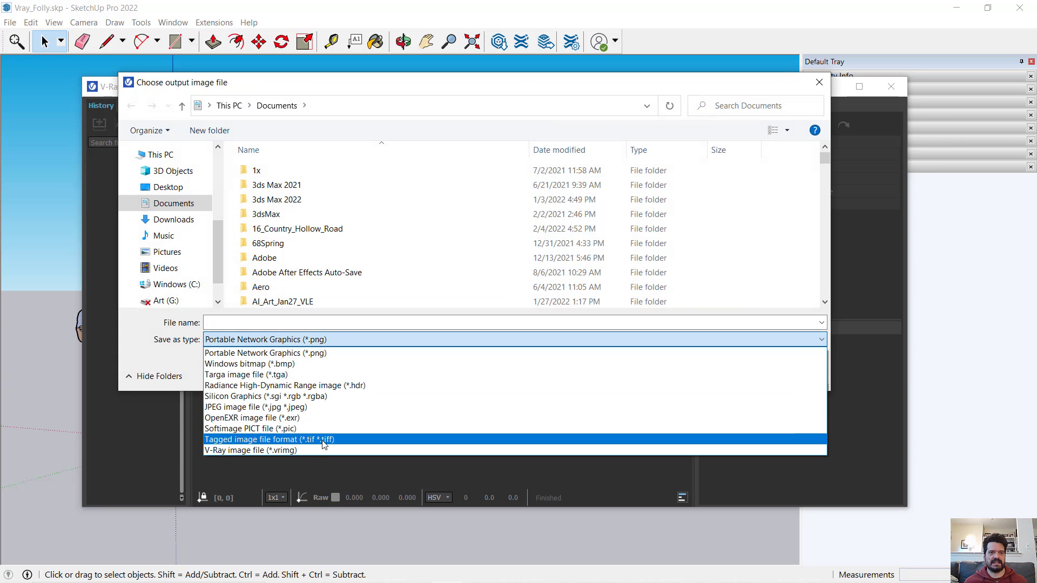
pyautogui.click(815, 88)
pyautogui.click(817, 85)
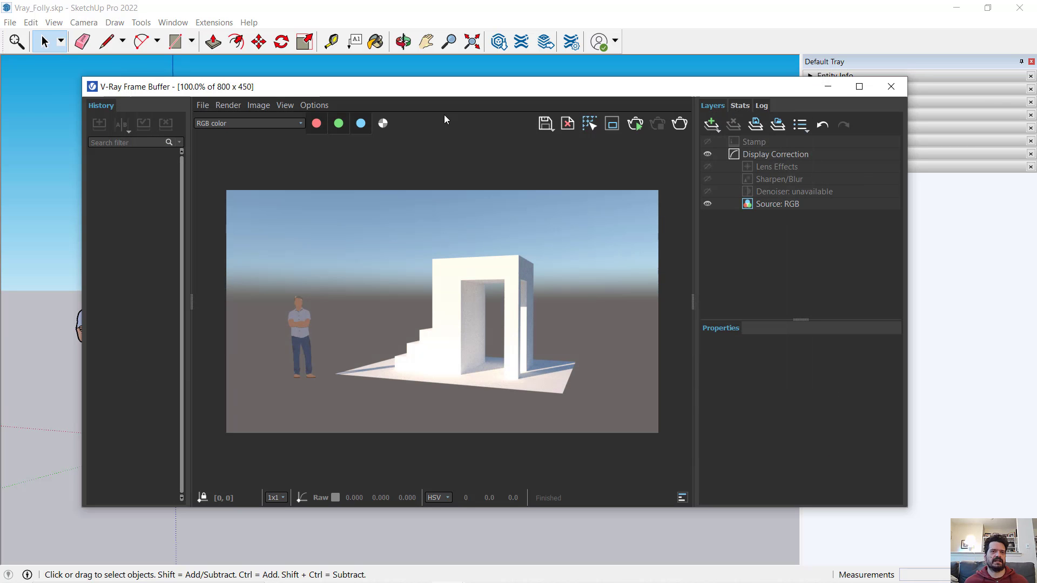
pyautogui.click(891, 86)
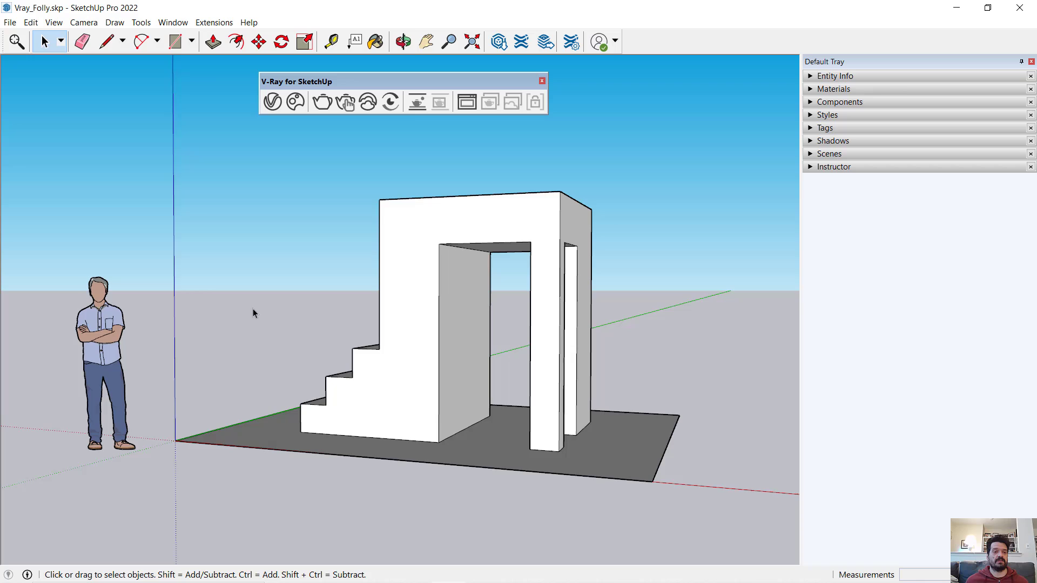
# - Orbit so the folly's stairs face the camera and start a new V-Ray render
pyautogui.moveTo(253, 313); pyautogui.dragTo(438, 312, button='middle')
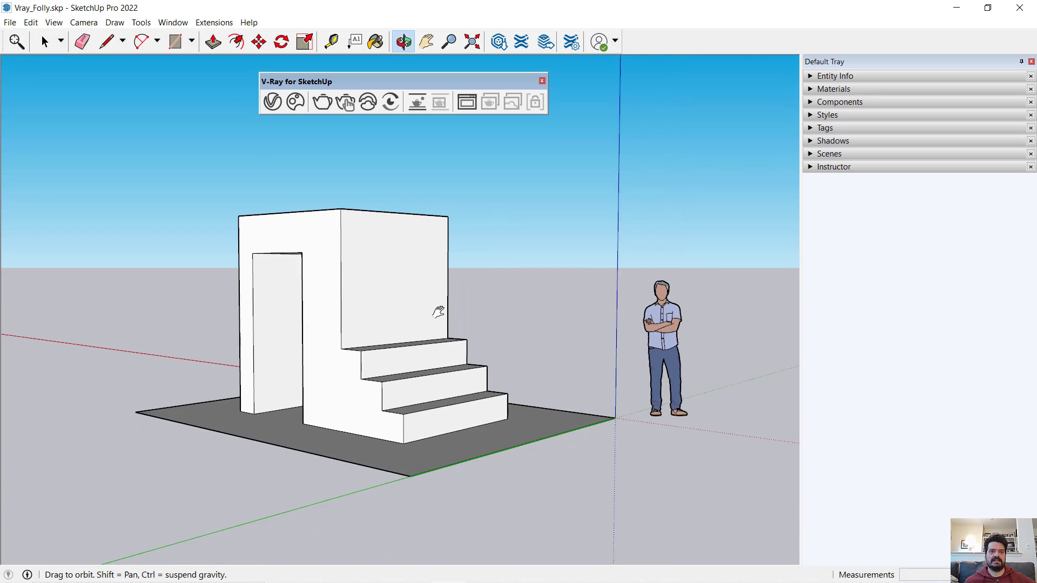
pyautogui.click(322, 103)
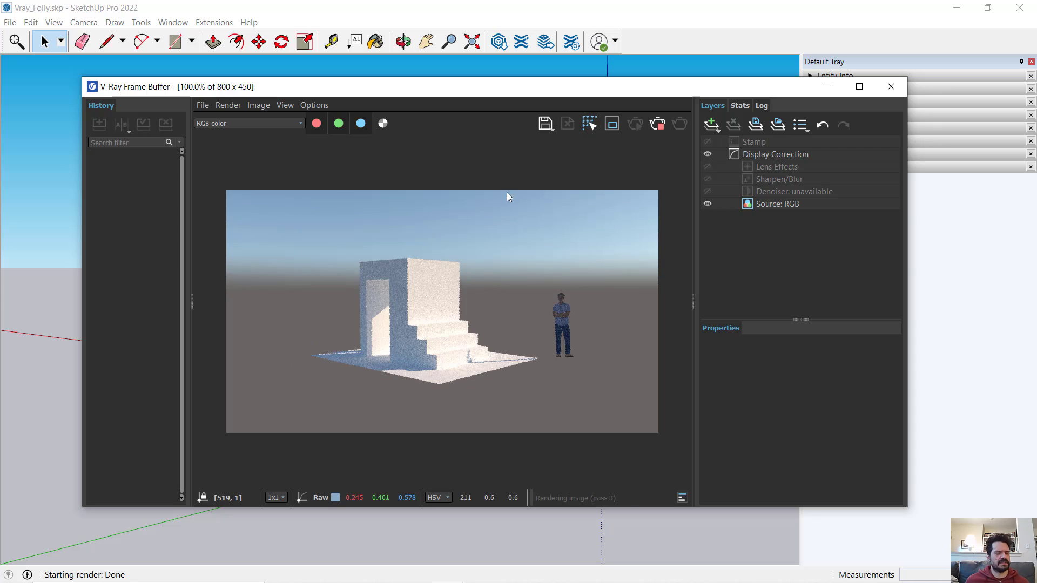